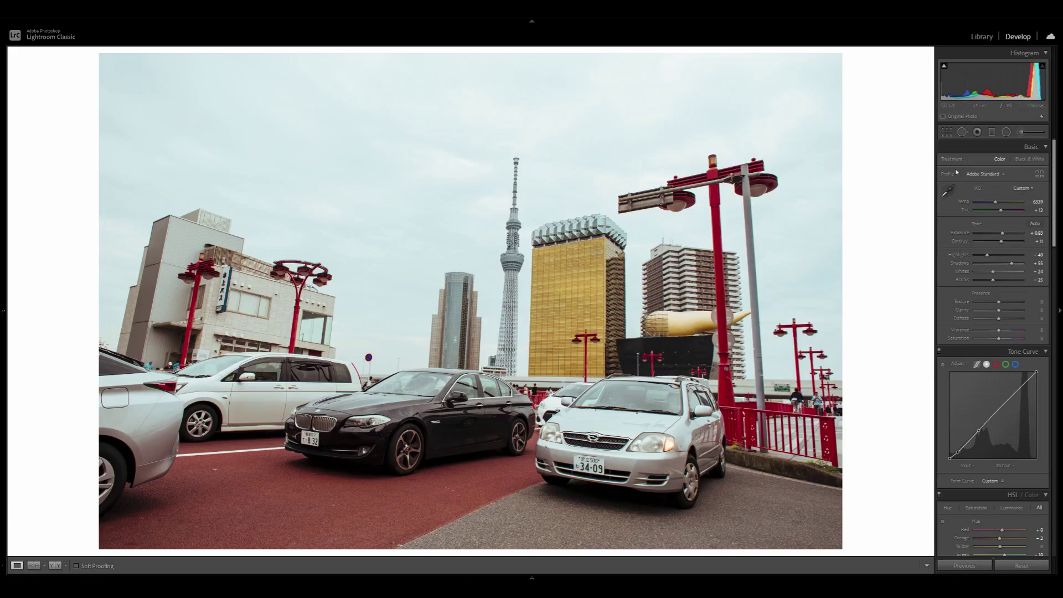
Reopen Crop & Straighten on the tilted Skytree photo with its rotated crop frame showing
left_click(947, 133)
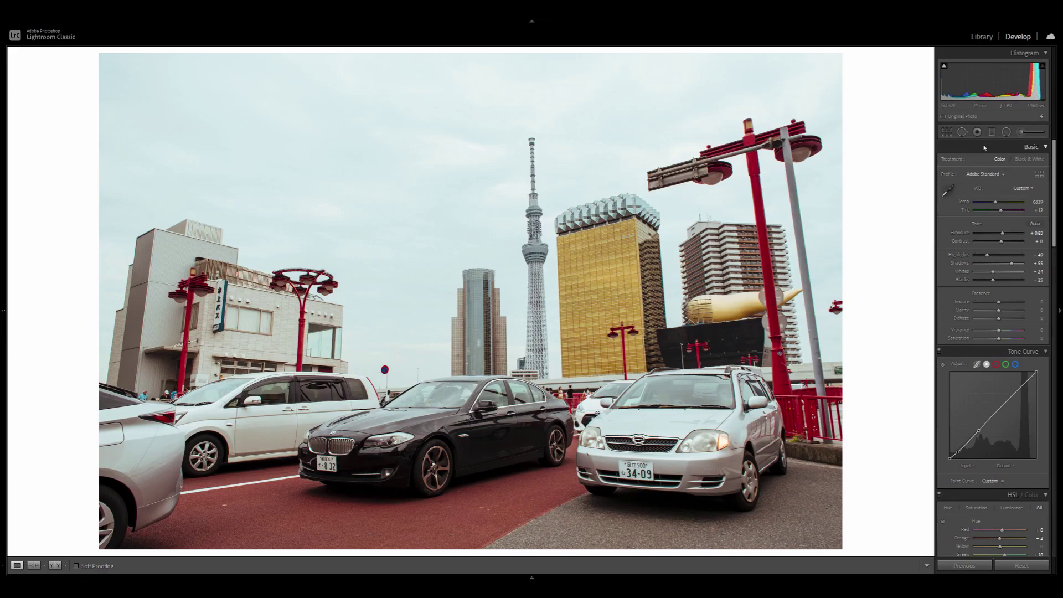
Commit the Skytree photo's rotated crop, then undo the crop angle change
key("r")
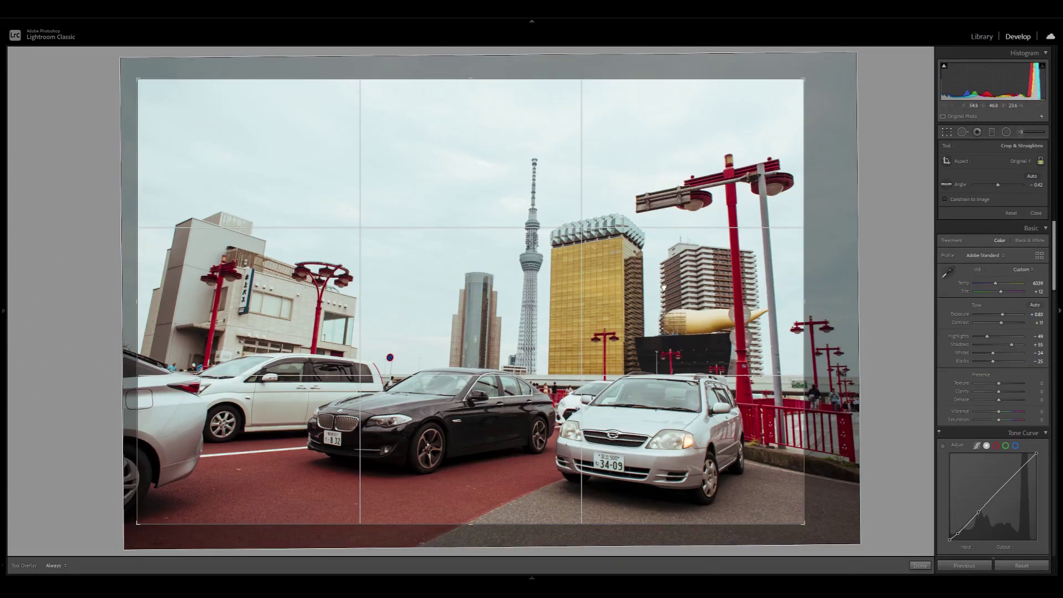
key("Return")
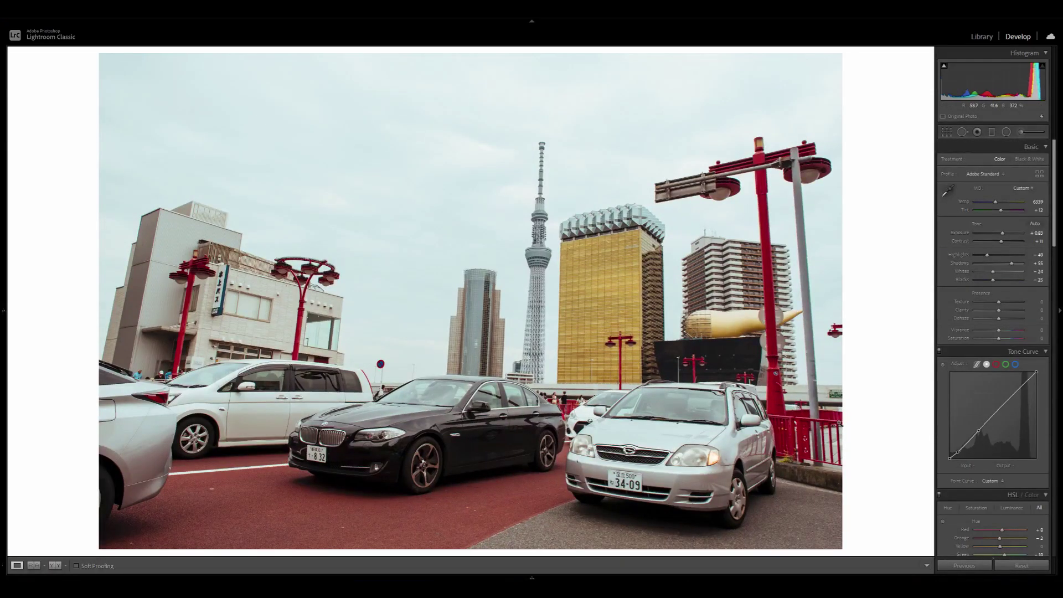
key("ctrl+z")
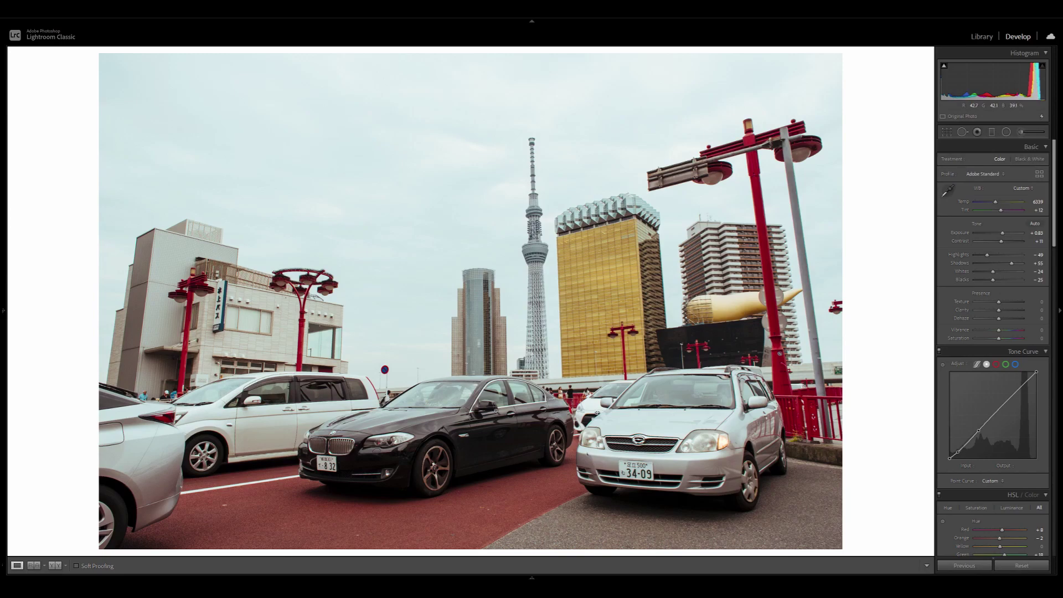
Switch the crop overlay to a thirds grid and reset the crop angle to 0
key("r")
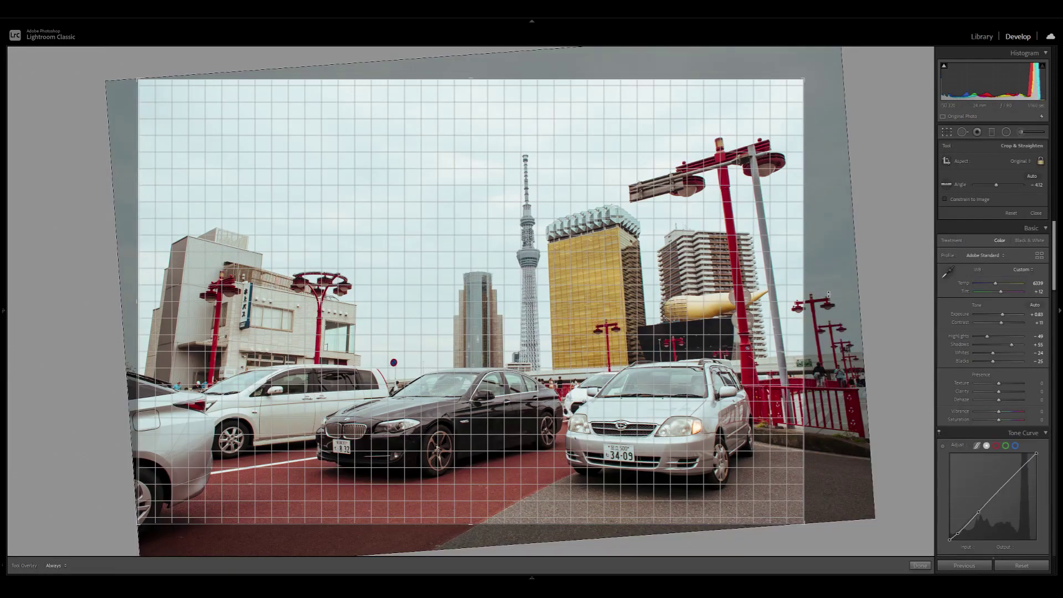
key("o")
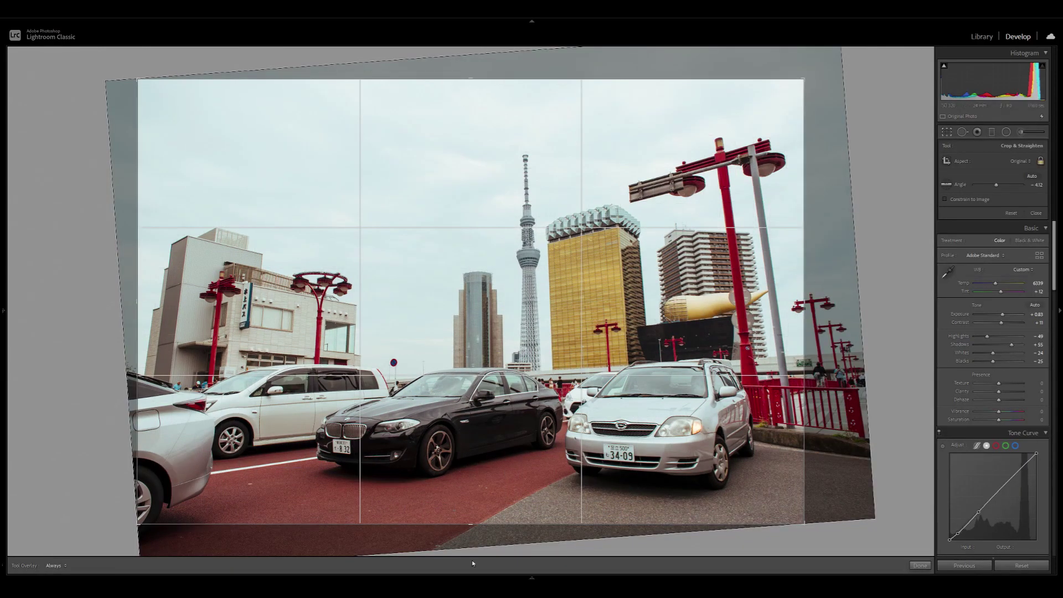
left_click_drag(841, 288, 841, 286)
right_click(694, 196)
left_click(714, 207)
Restore the Skytree rotation, then rotate the neon photo until the IMON building corner is vertical
key("r")
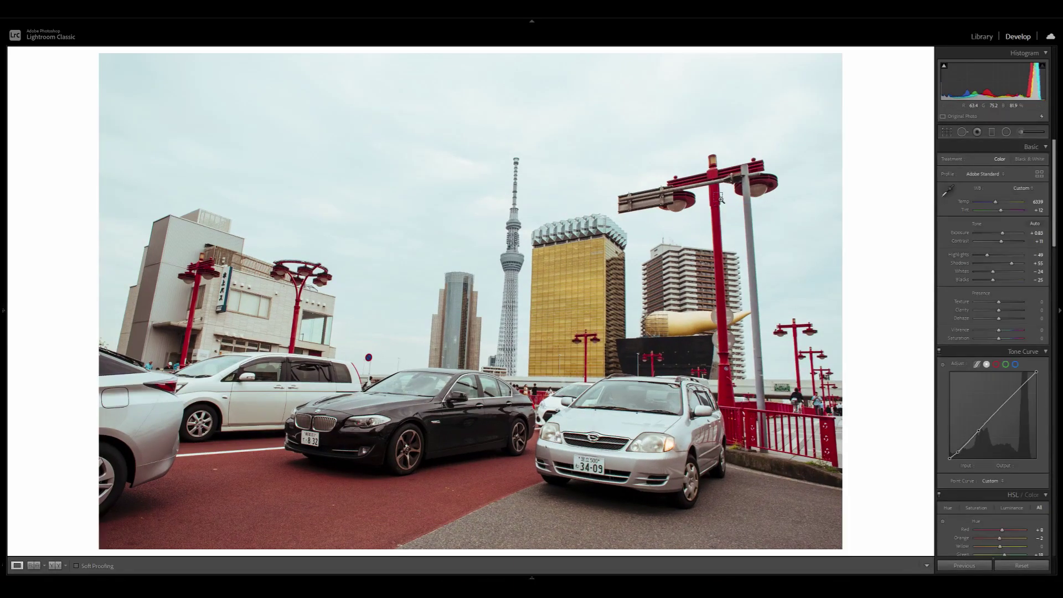
key("ctrl+z")
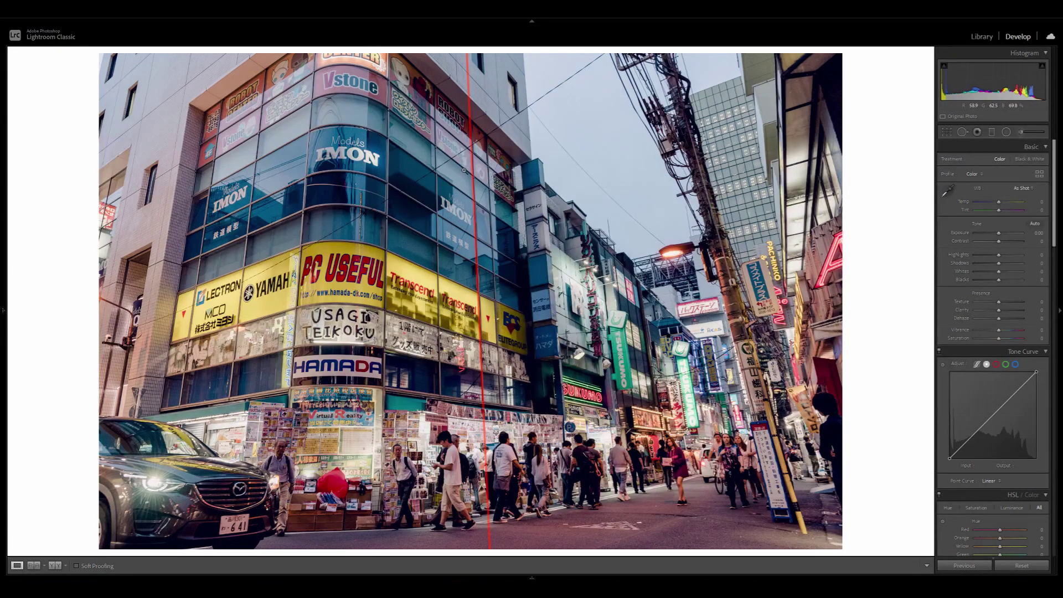
left_click(946, 135)
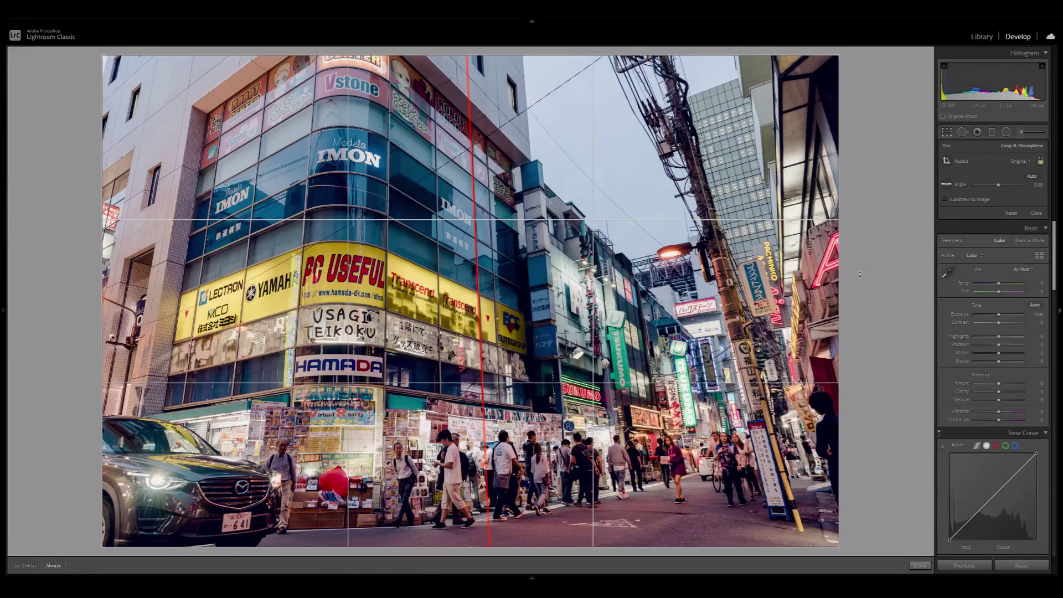
left_click_drag(861, 275, 860, 289)
key("Return")
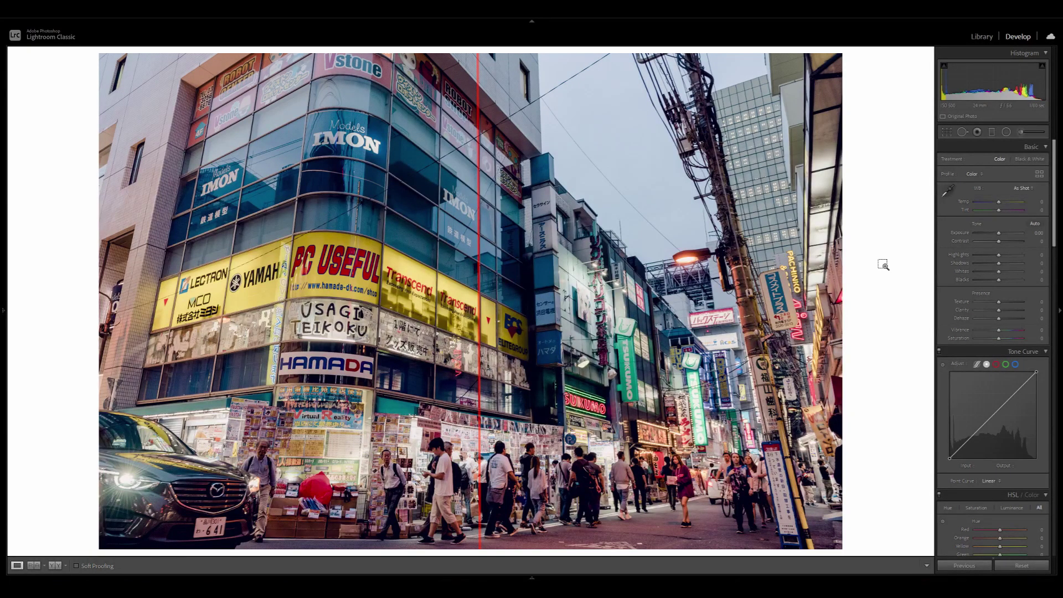
Compare before and after, then pull the top-left crop corner in tight on the storefronts and crowd
key("ctrl+z")
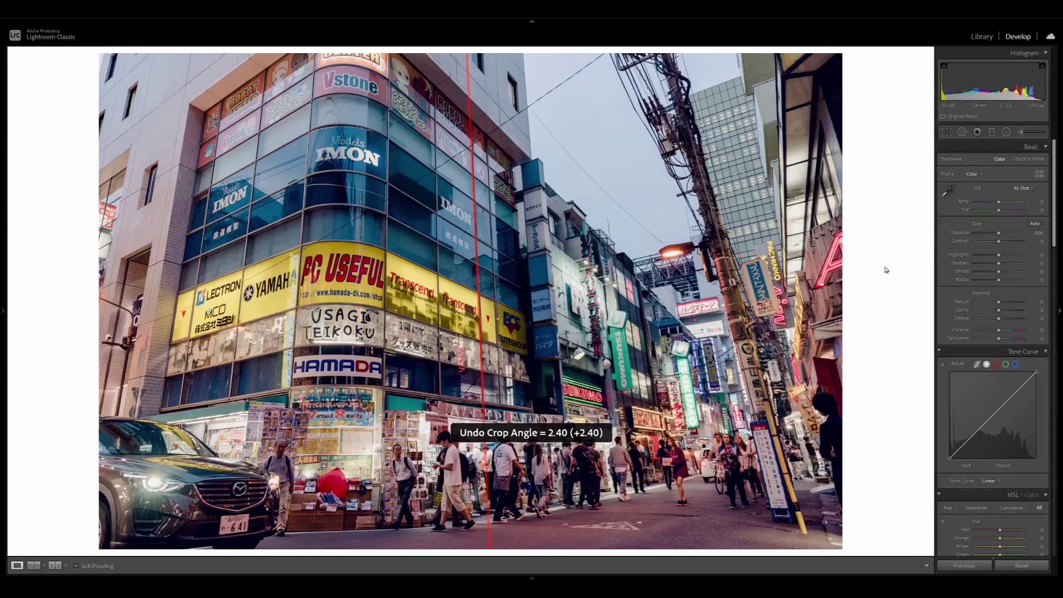
key("ctrl+shift+z")
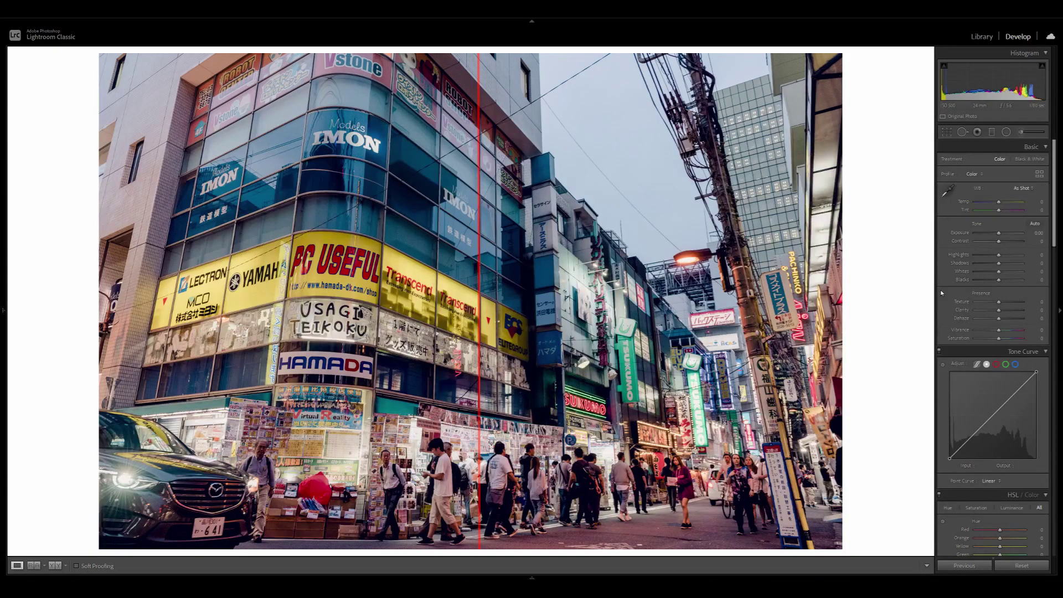
key("r")
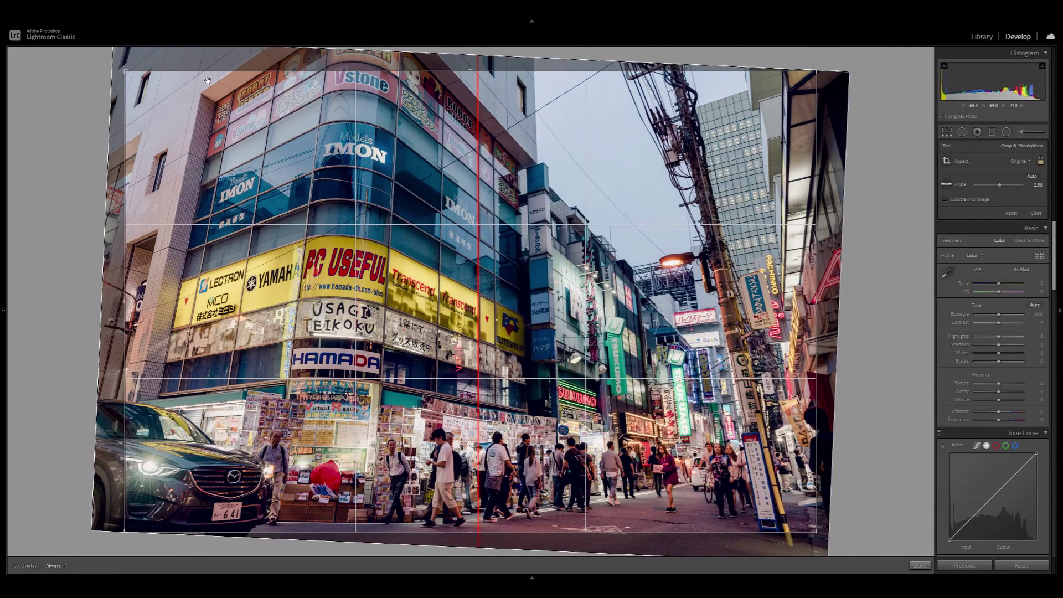
left_click_drag(124, 72, 284, 175)
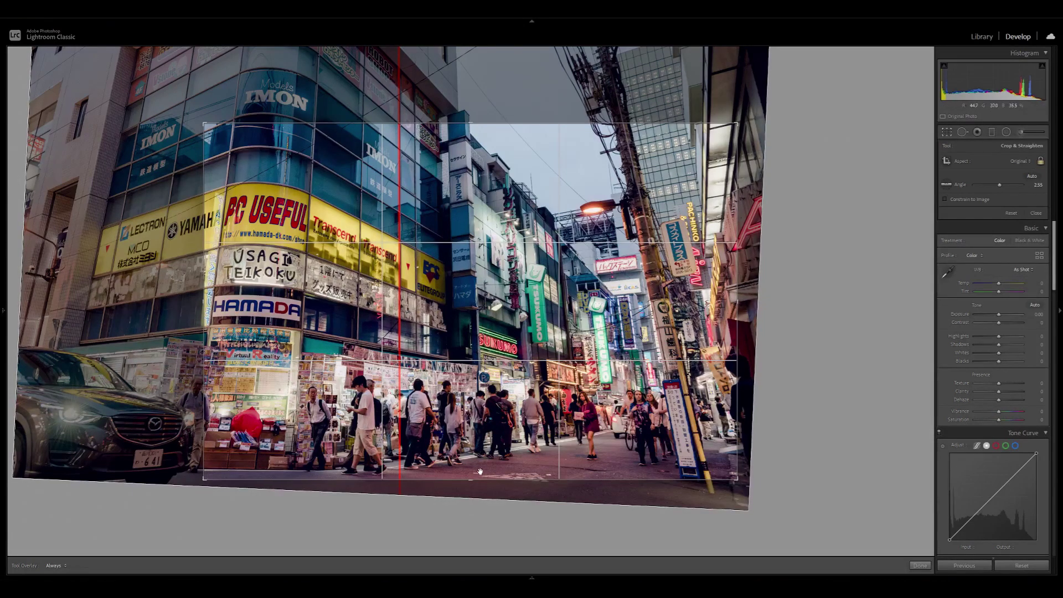
key("Return")
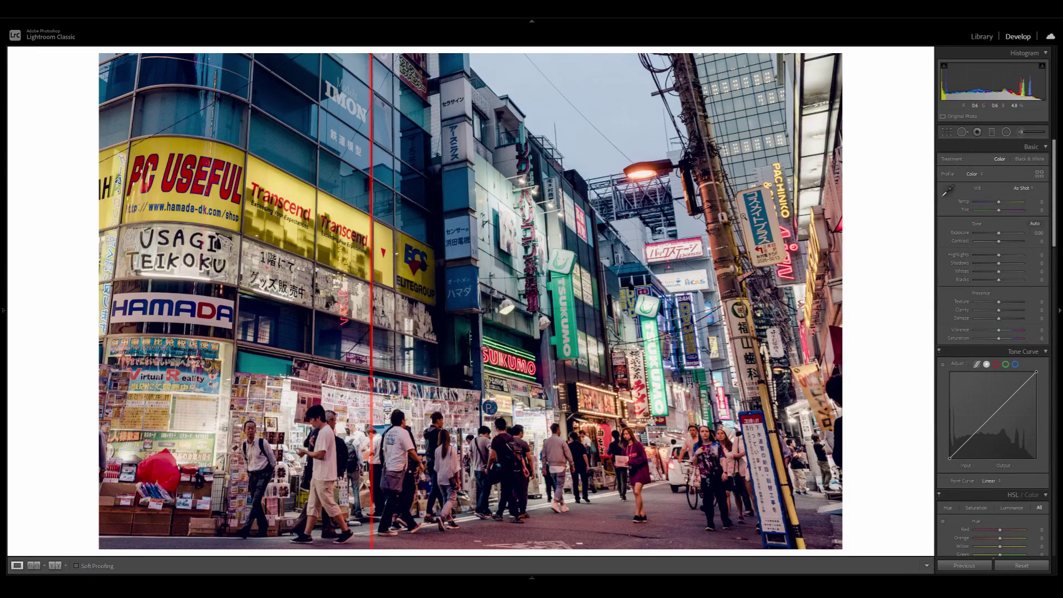
left_click(946, 132)
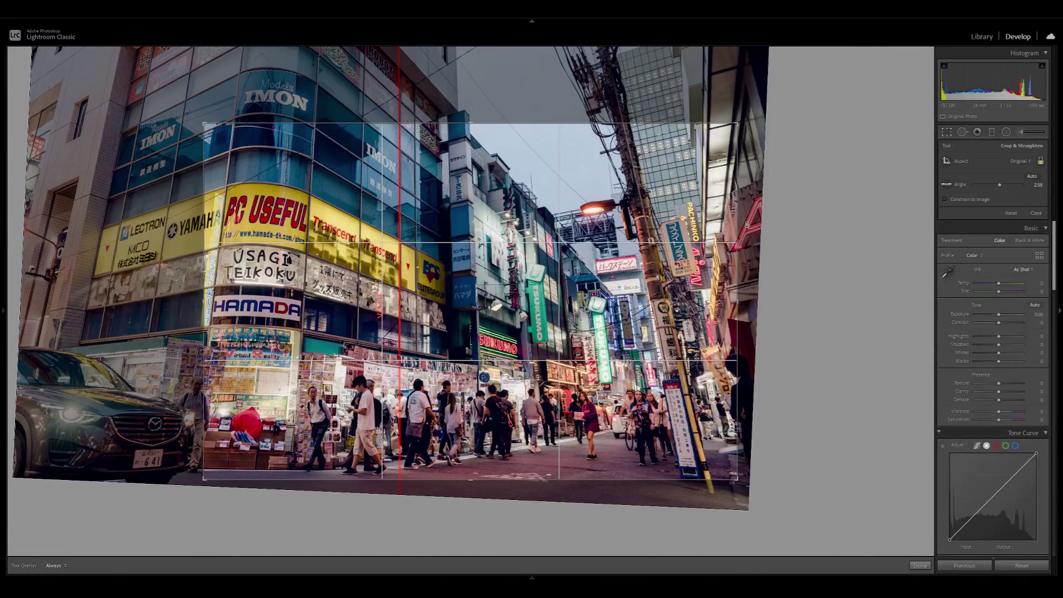
left_click_drag(747, 226, 751, 234)
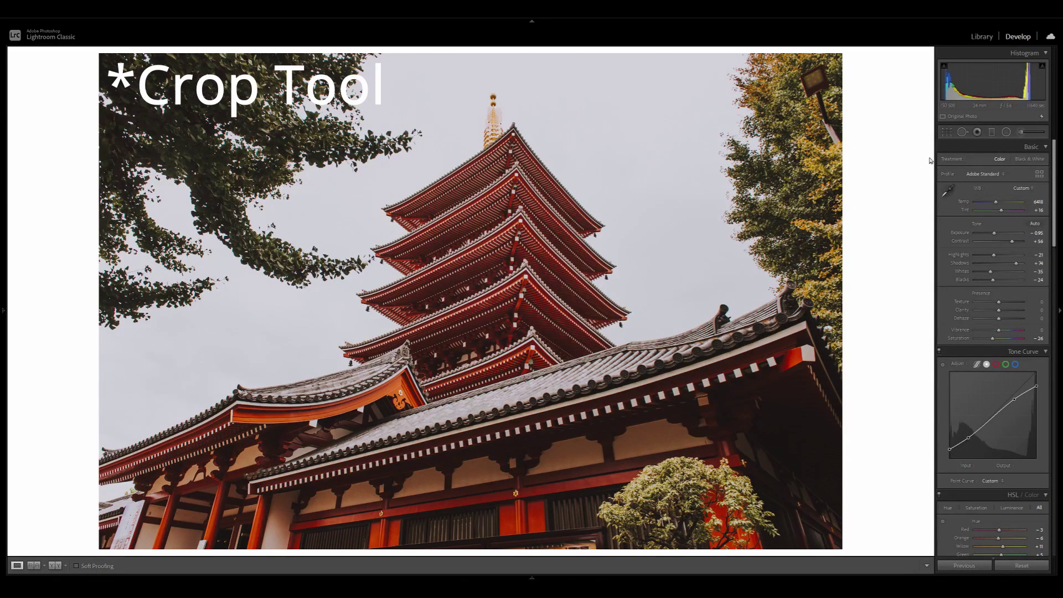
Try a slight rotation of the pagoda photo, then undo it
key("r")
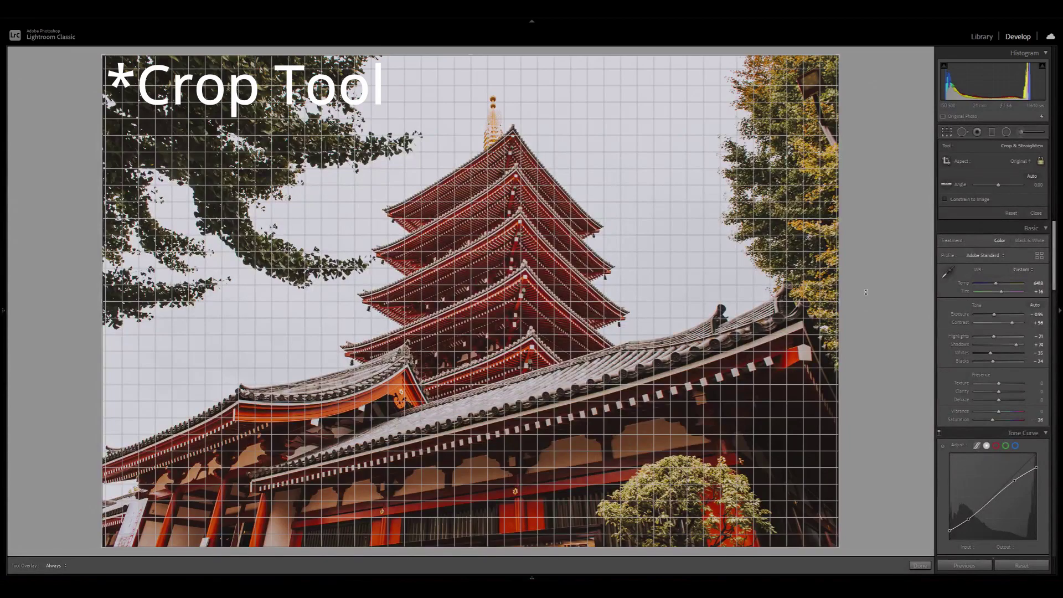
left_click_drag(867, 292, 872, 308)
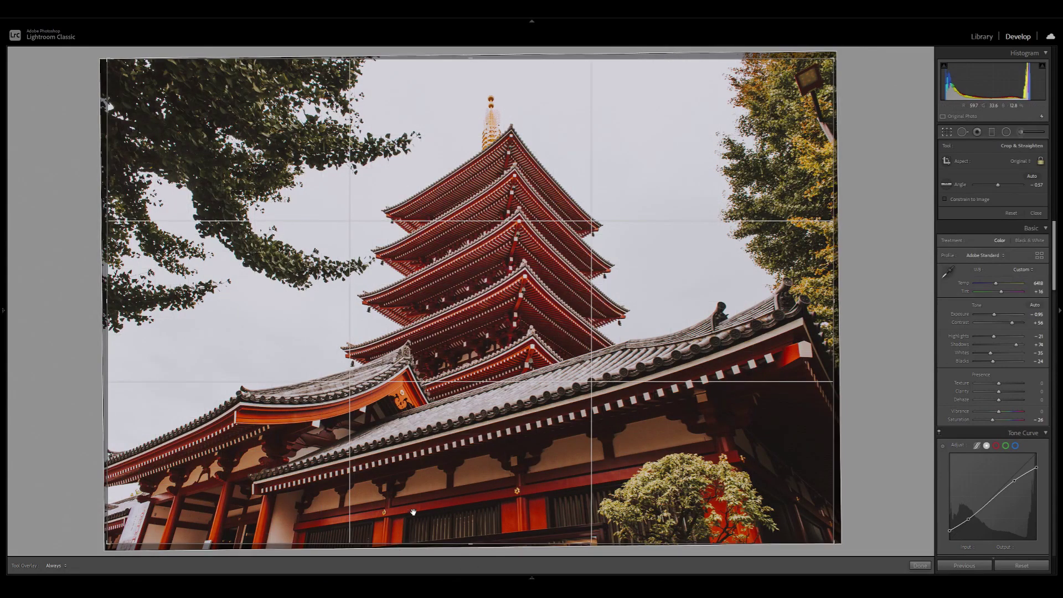
key("ctrl+z")
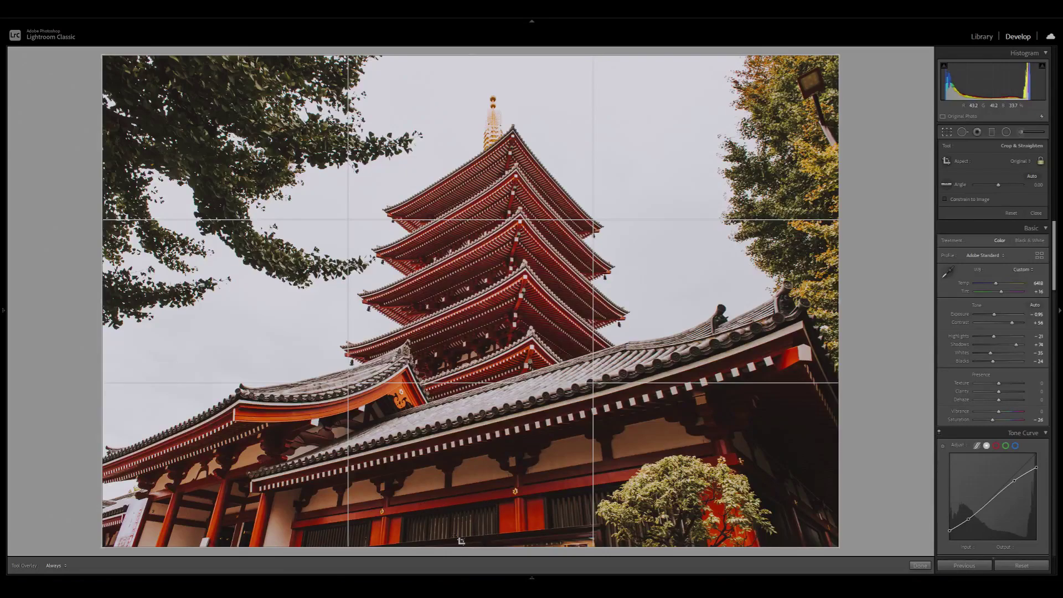
Rotate against the fine grid until the pagoda's central spire stands vertical, and apply
left_click(847, 304)
left_click_drag(846, 304, 853, 295)
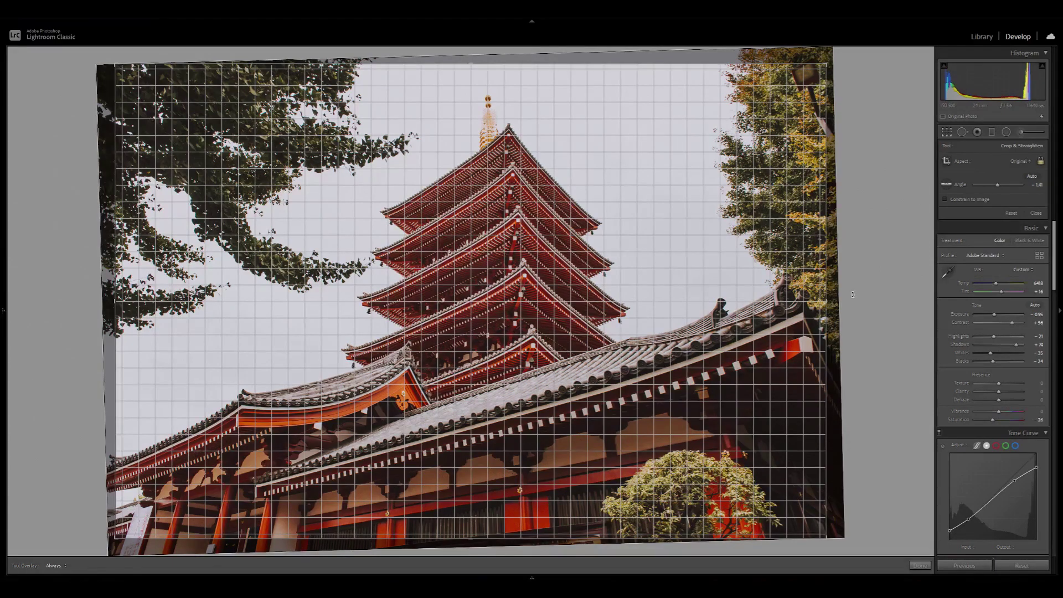
left_click_drag(853, 294, 853, 295)
key("Return")
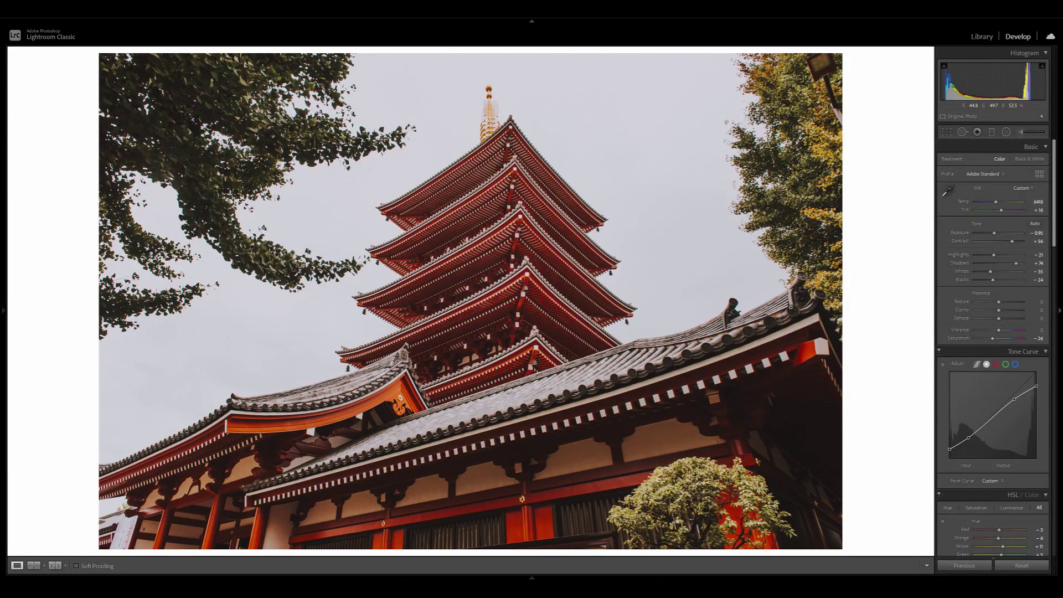
key("ctrl+z")
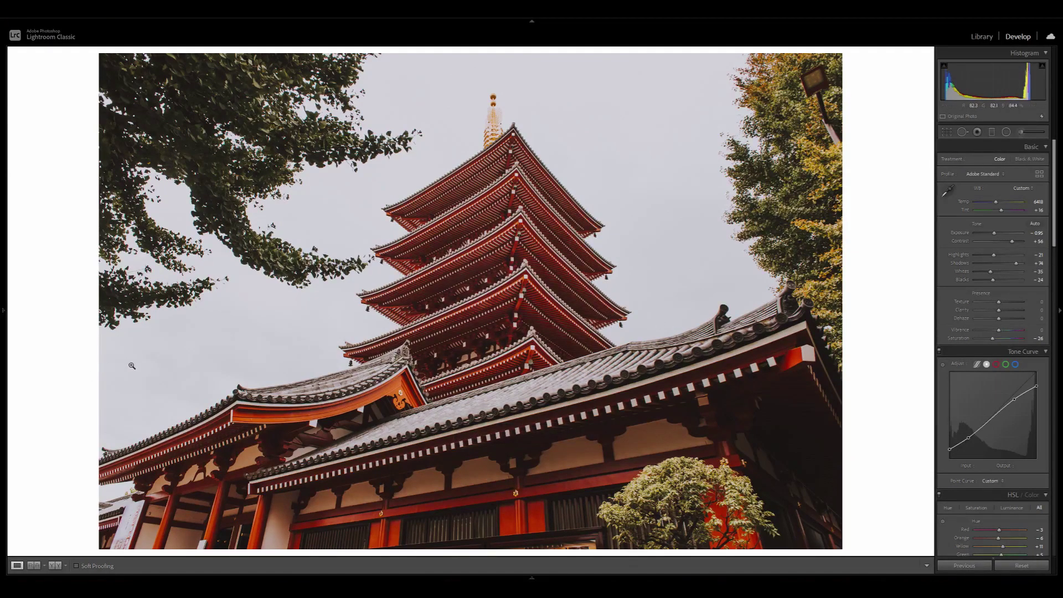
key("ctrl+y")
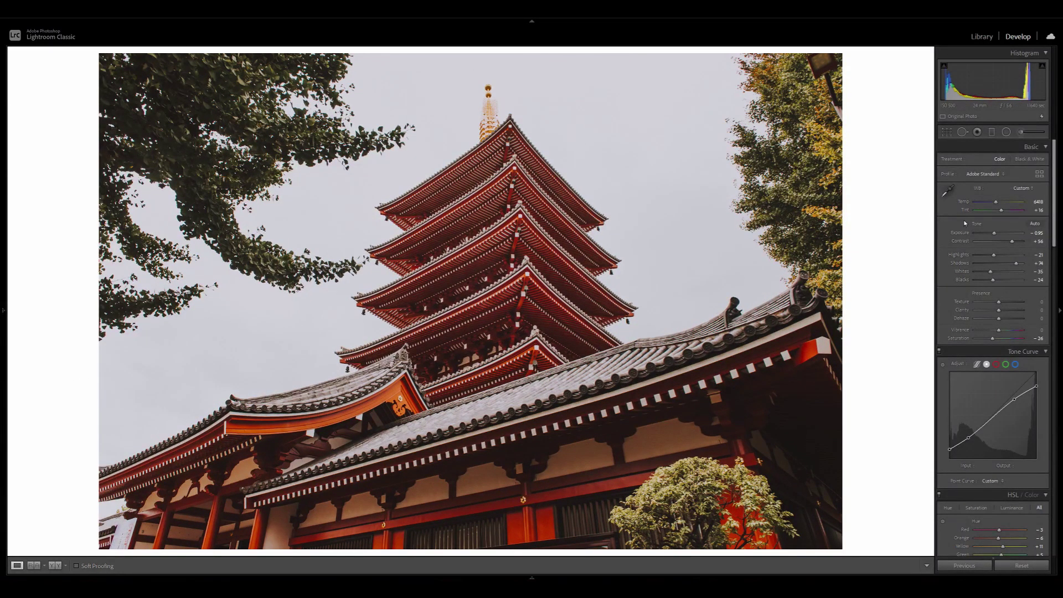